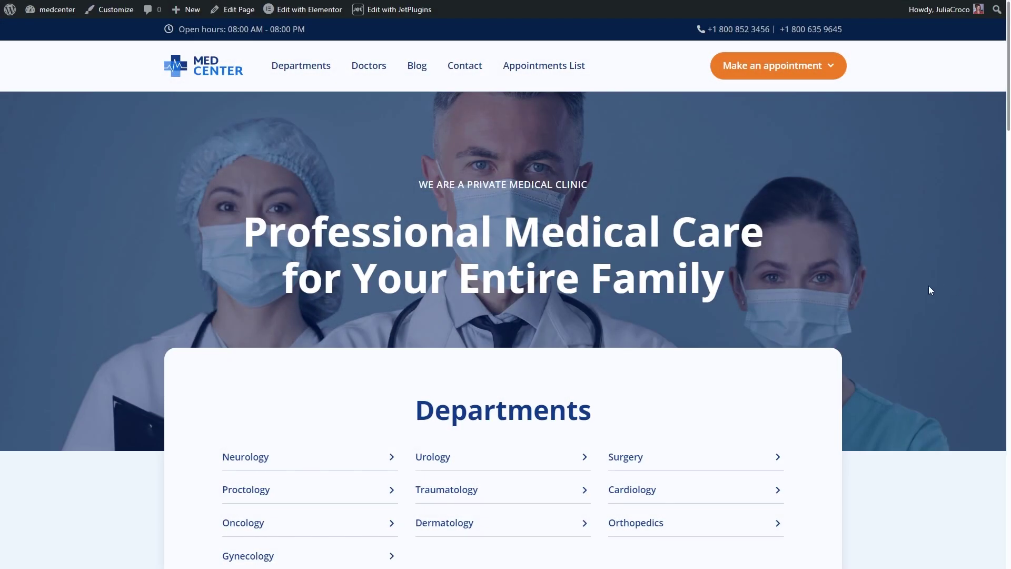
# - Go from the admin dashboard to the JetAppointments Appointments > Settings page
pyautogui.moveTo(50, 10)
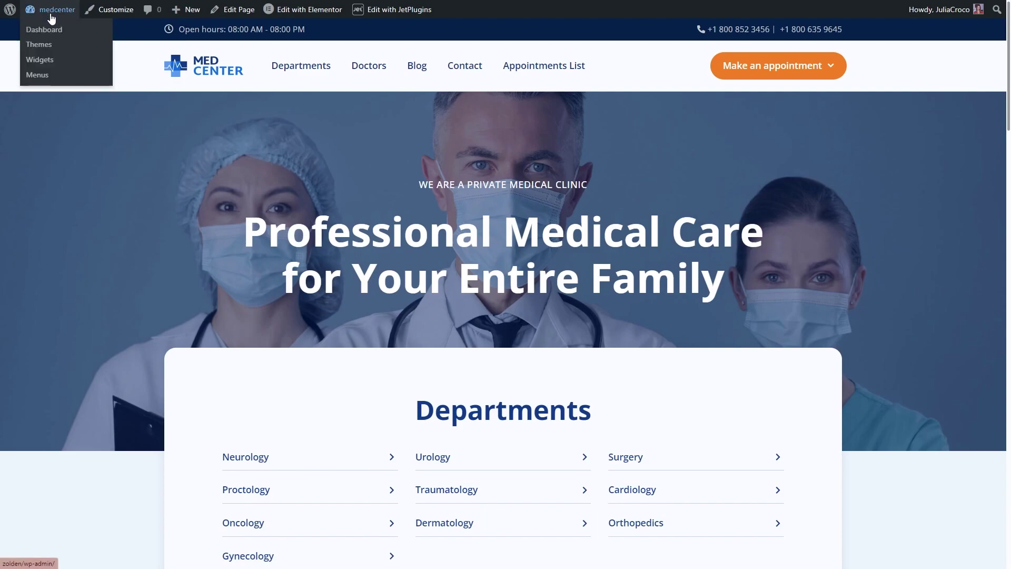
pyautogui.click(53, 30)
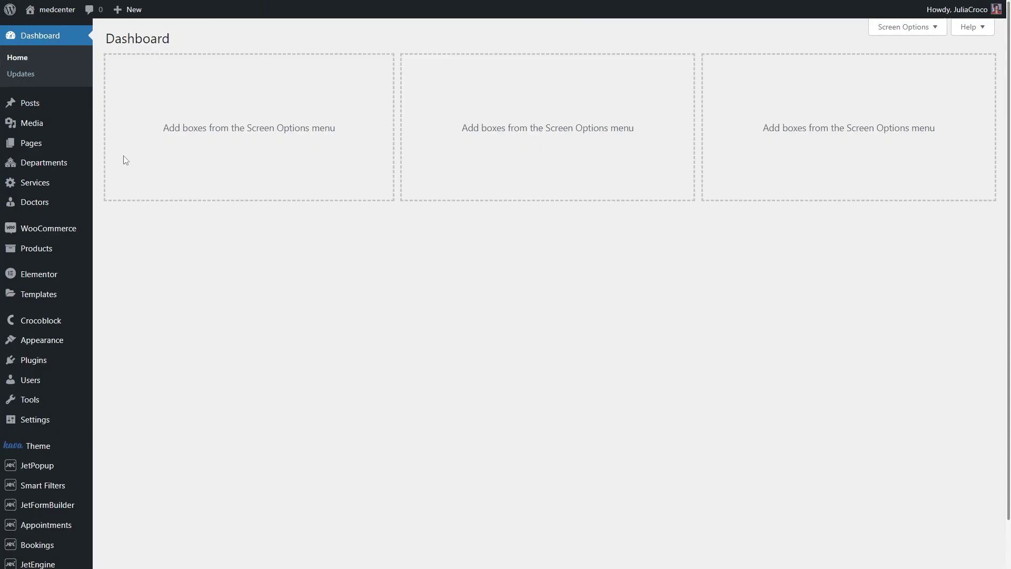
pyautogui.scroll(-1, 146, 381)
pyautogui.moveTo(73, 473)
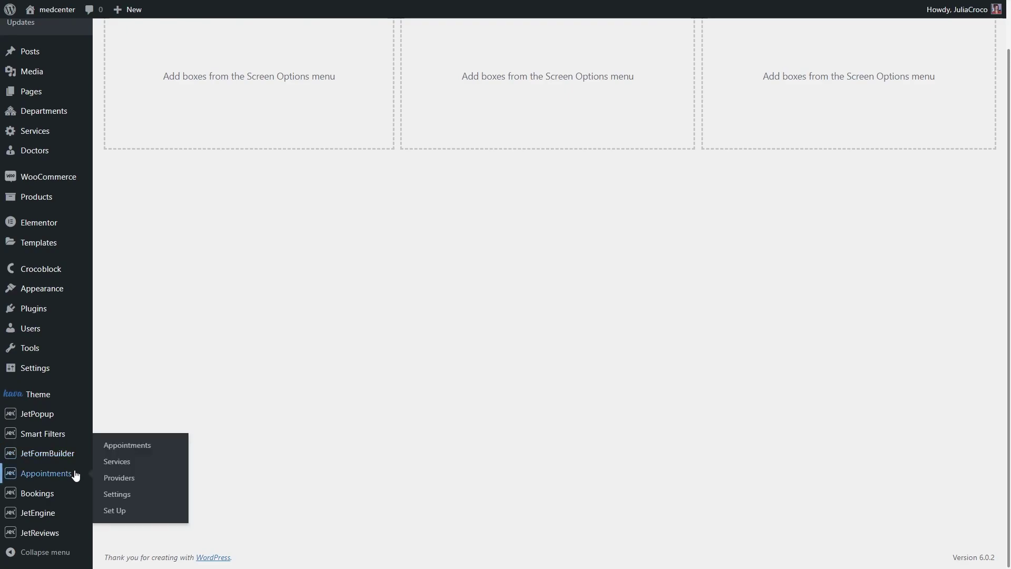
pyautogui.click(167, 496)
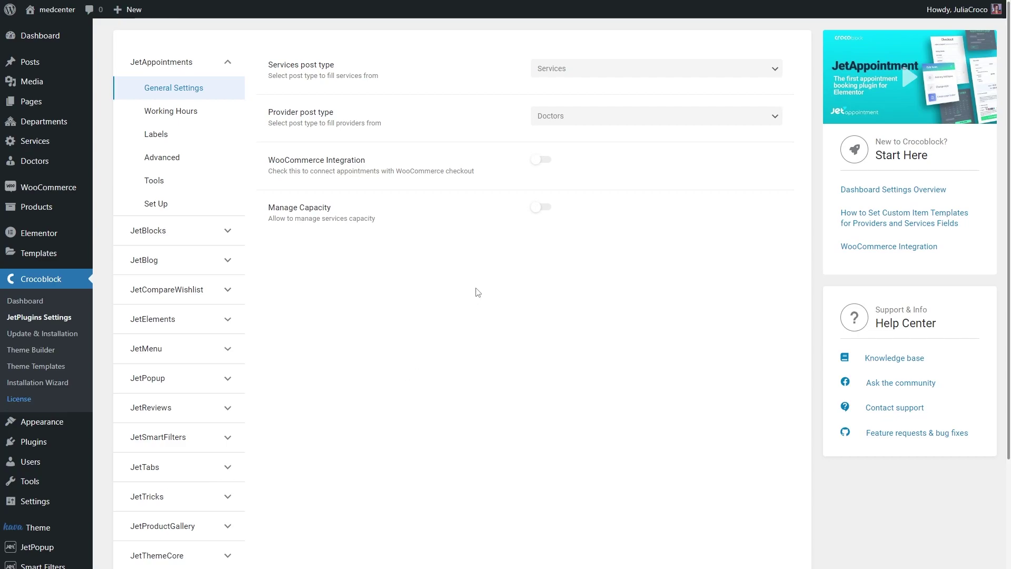
# - Enable Manage Capacity and Show Capacity Counter, keeping Services as the services post type
pyautogui.click(543, 208)
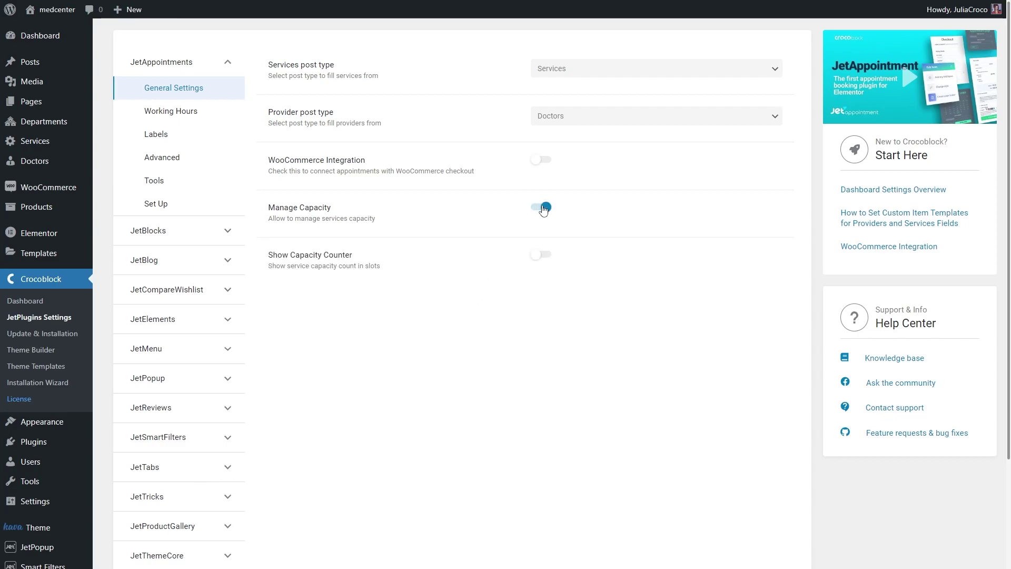
pyautogui.click(546, 258)
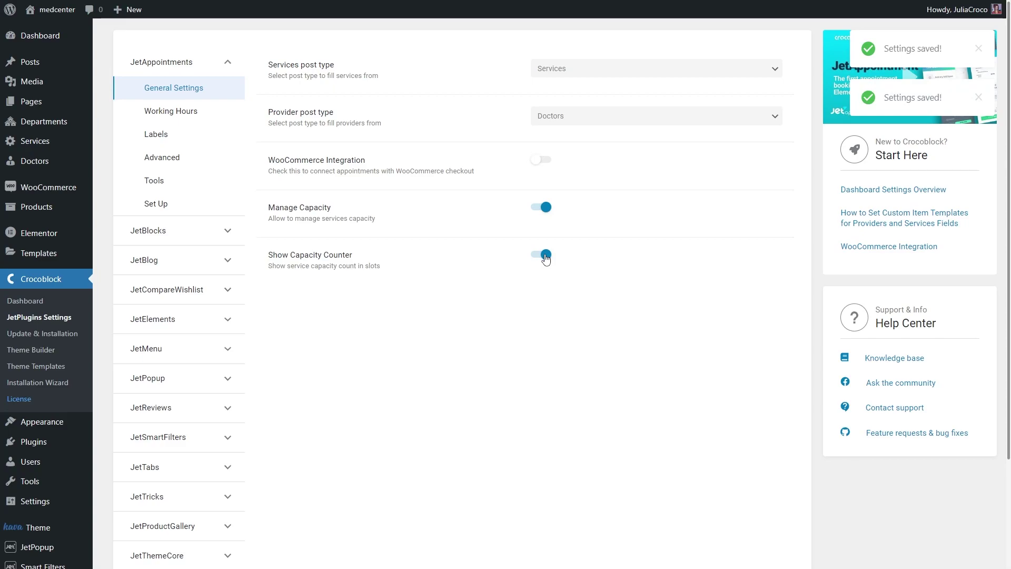
pyautogui.click(609, 69)
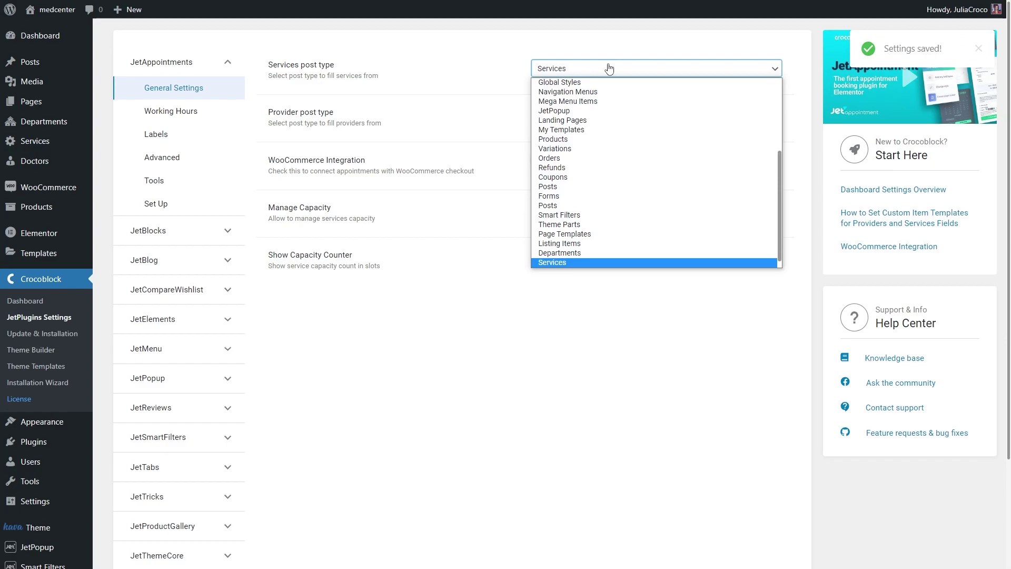
pyautogui.click(603, 261)
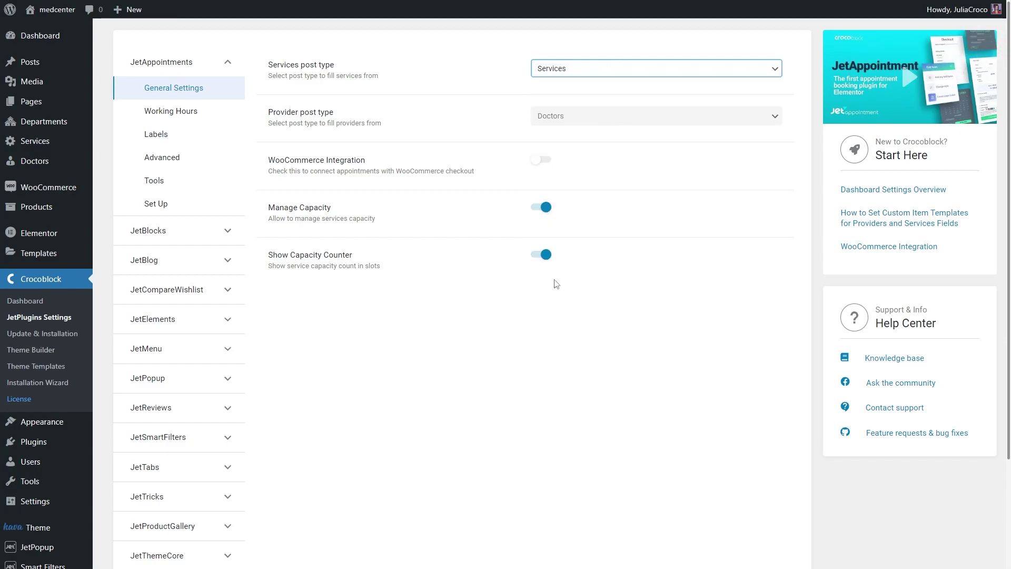
# - Enter 5 as the Blood cancer service's Capacity, update it, and return to the Services list
pyautogui.moveTo(72, 144)
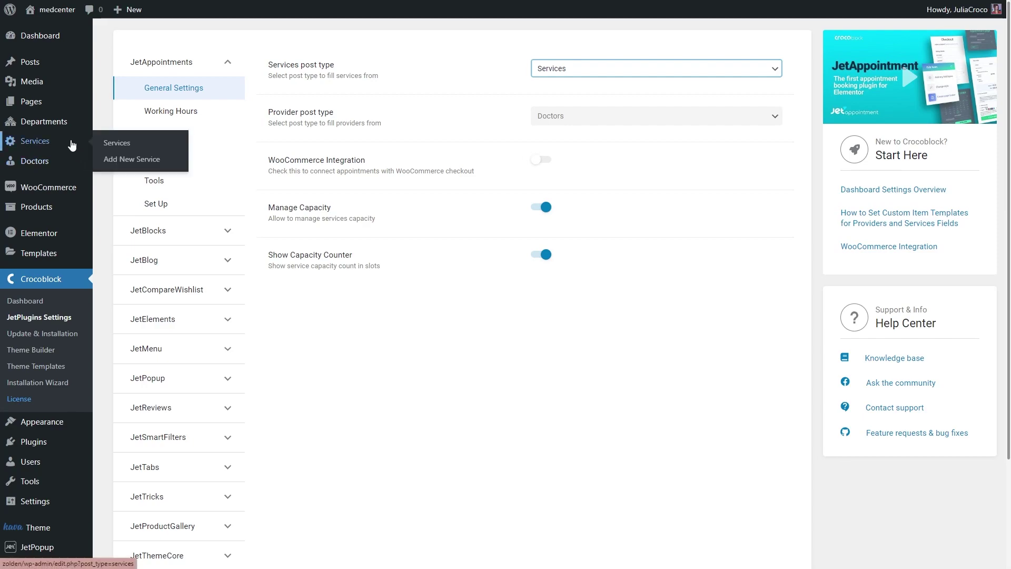
pyautogui.click(151, 143)
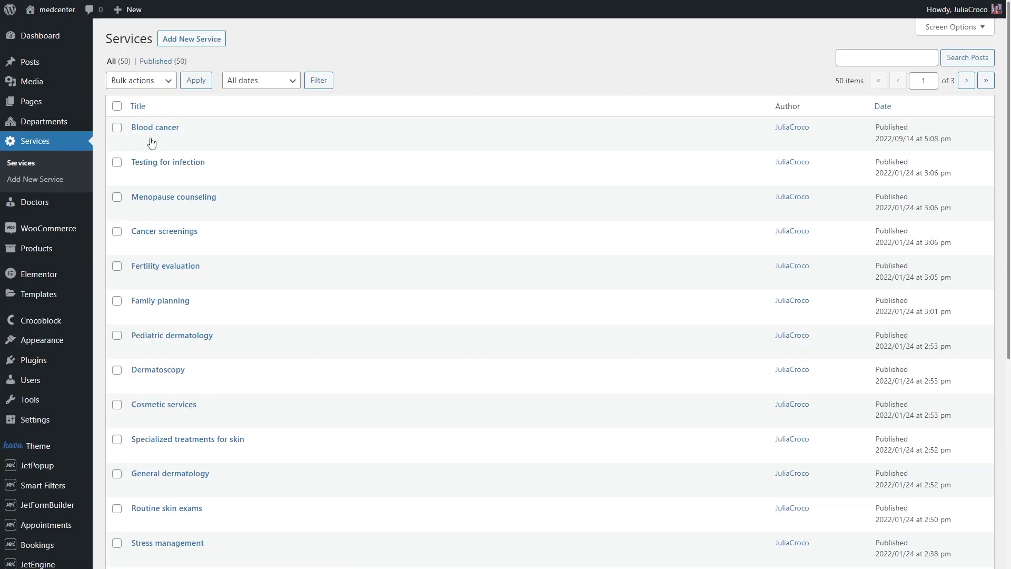
pyautogui.click(136, 141)
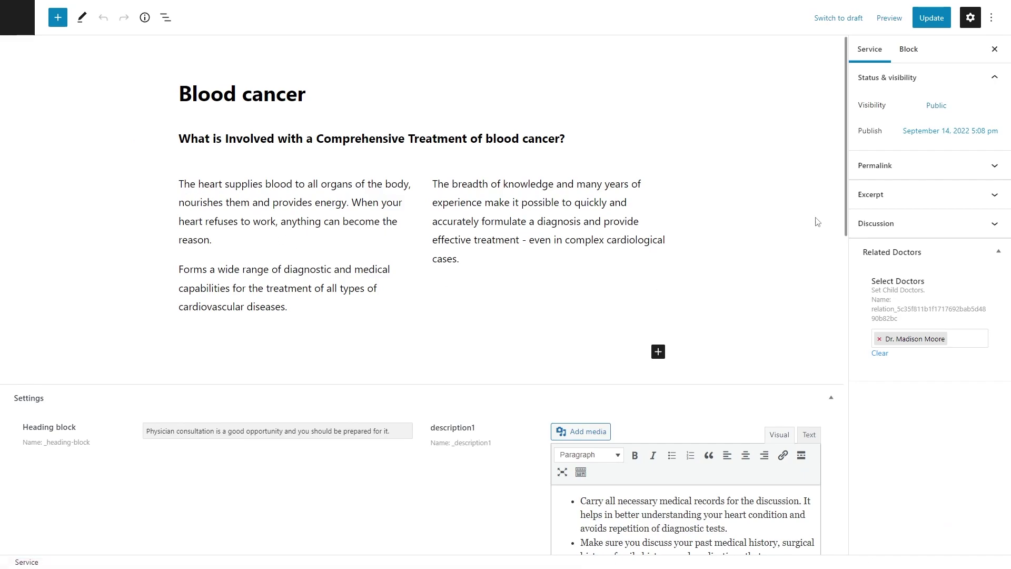
pyautogui.moveTo(847, 183); pyautogui.dragTo(865, 405)
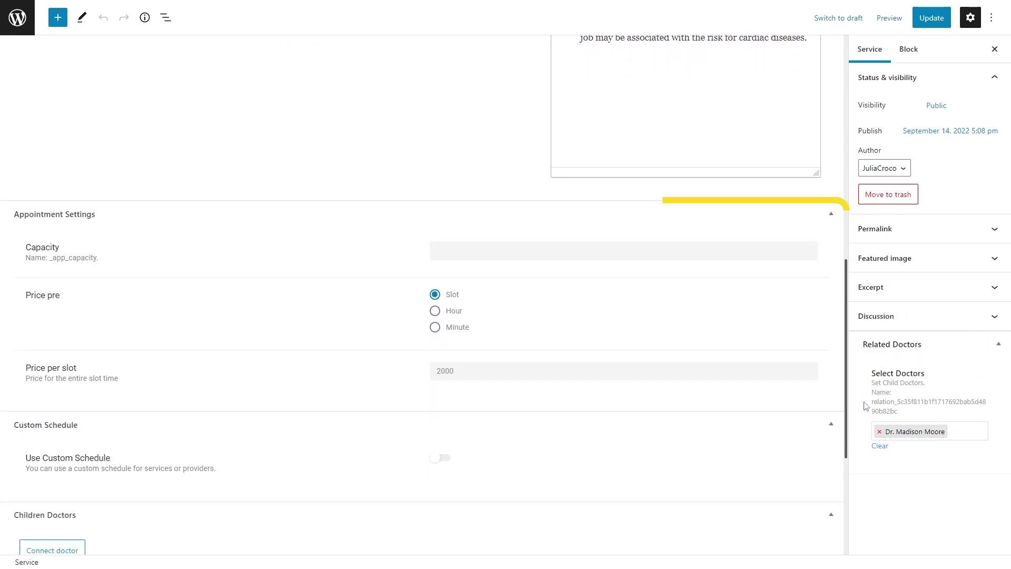
pyautogui.click(451, 250)
pyautogui.write('5')
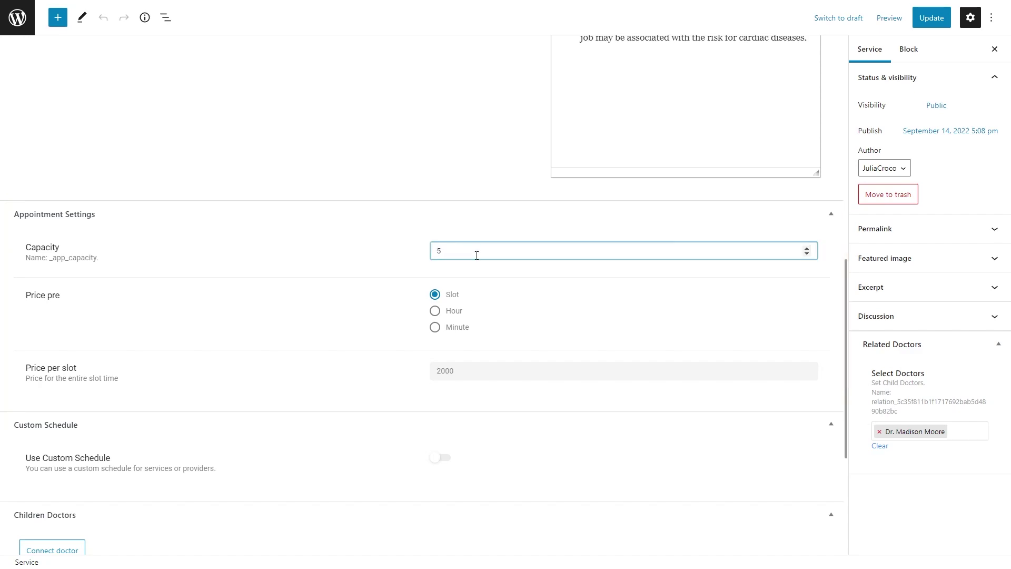
pyautogui.click(922, 21)
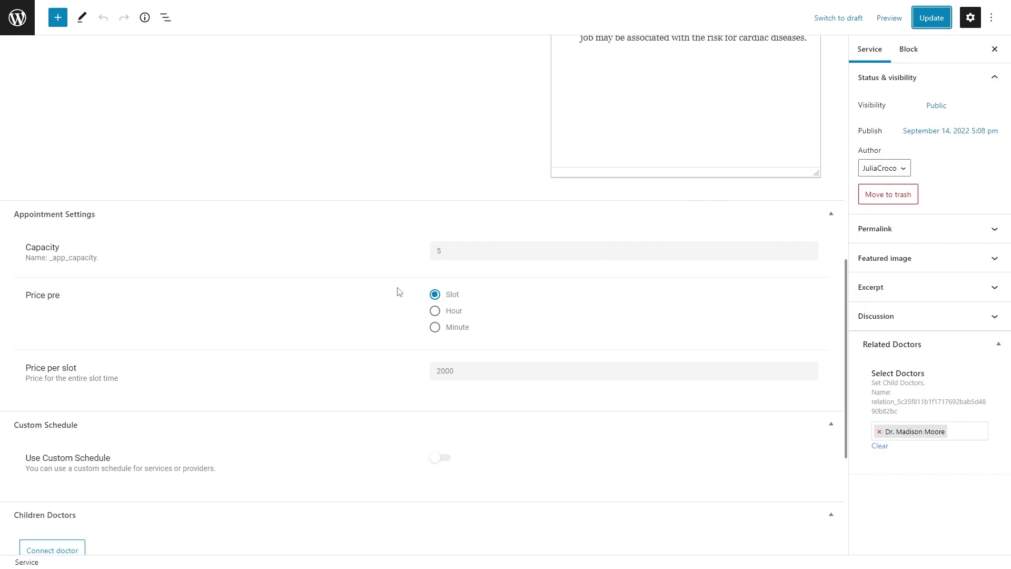
pyautogui.click(17, 18)
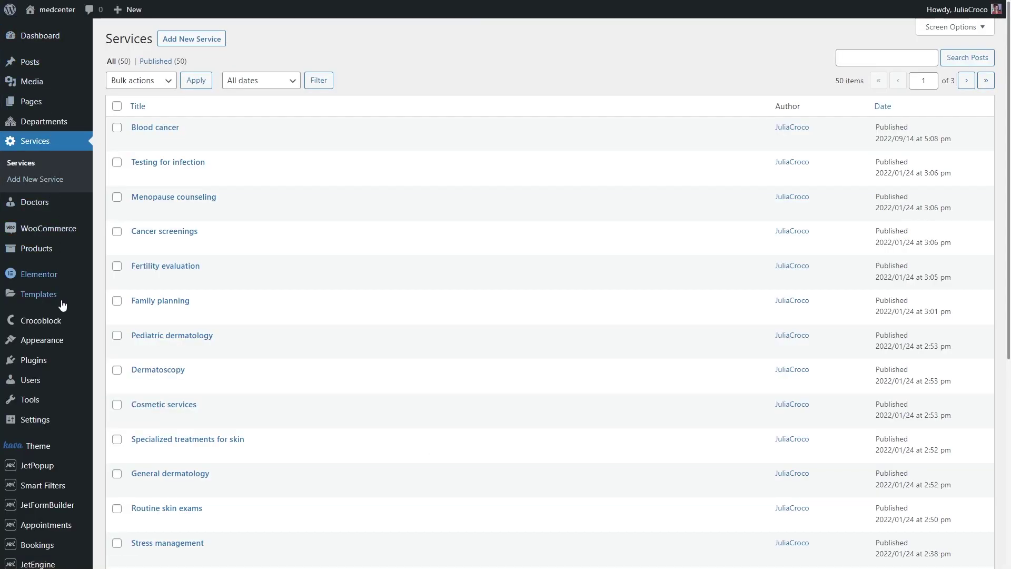
# - Open Crocoblock > Theme Templates and locate the Services single template row
pyautogui.moveTo(62, 324)
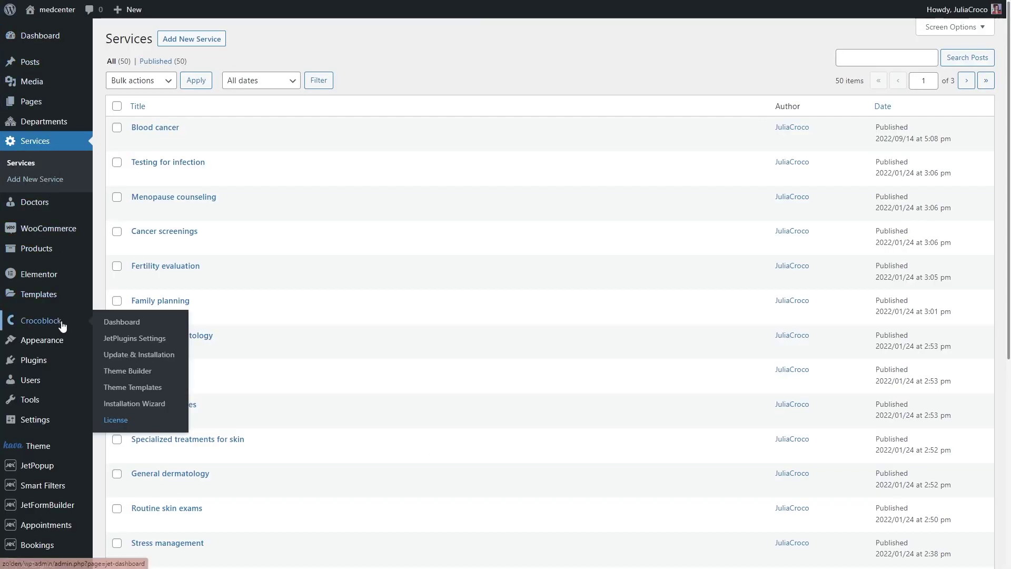
pyautogui.click(178, 390)
pyautogui.scroll(-3, 179, 389)
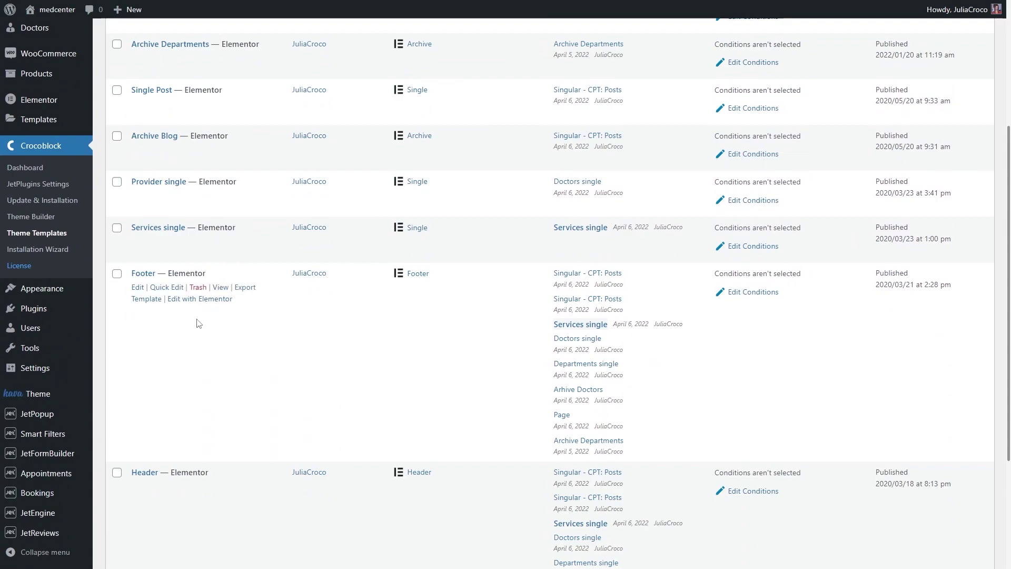
pyautogui.moveTo(73, 515)
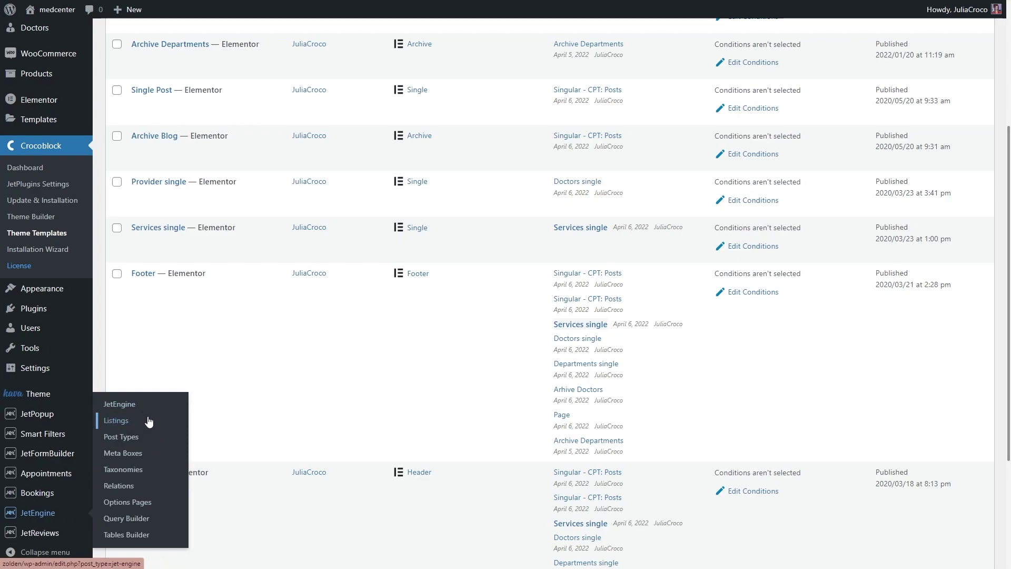
pyautogui.moveTo(187, 270)
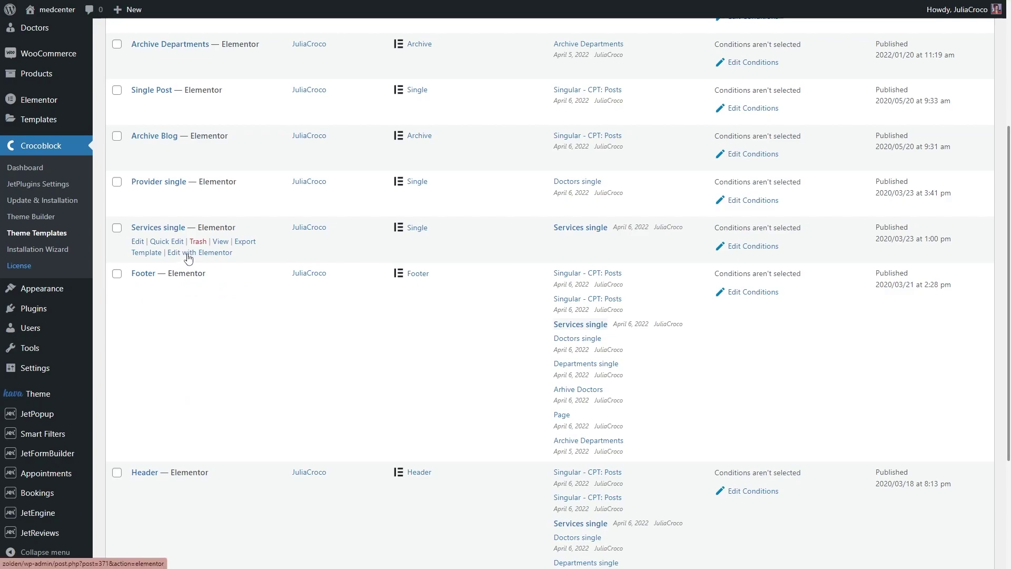
# - In Elementor, add a smaller 'Appointment capacity:' heading to the Services single template
pyautogui.click(188, 254)
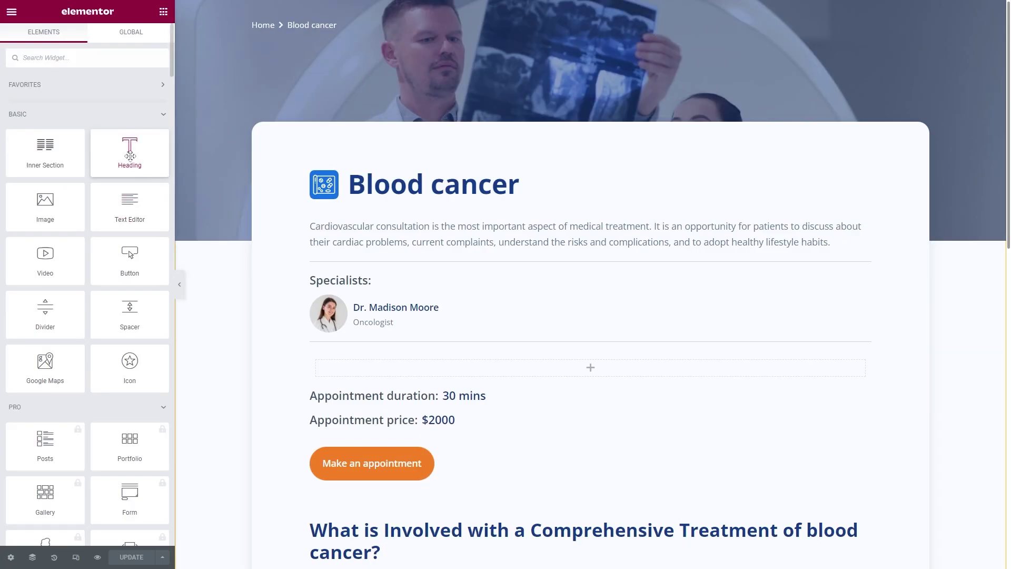
pyautogui.moveTo(135, 154); pyautogui.dragTo(343, 368)
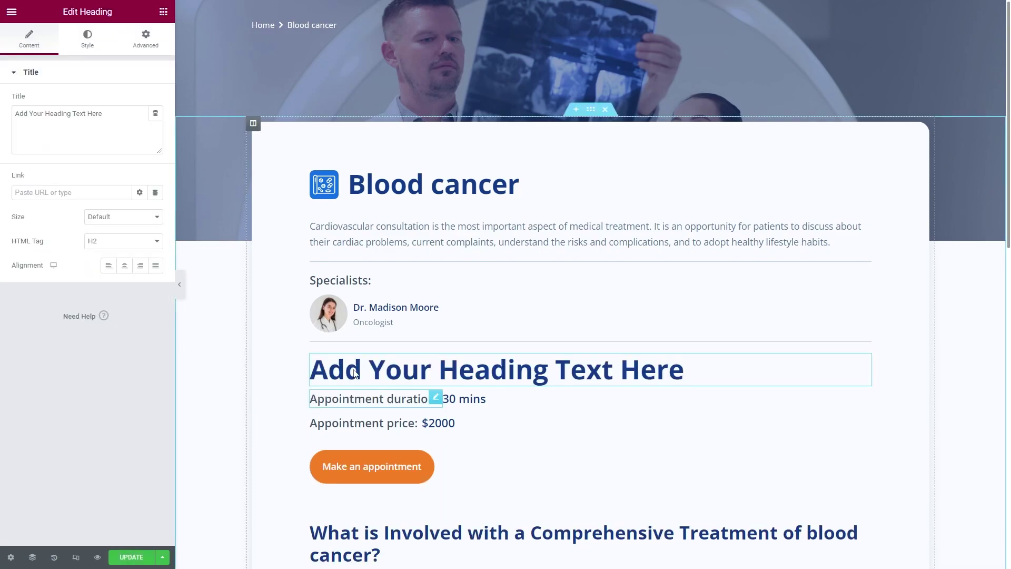
pyautogui.moveTo(103, 114); pyautogui.dragTo(17, 117)
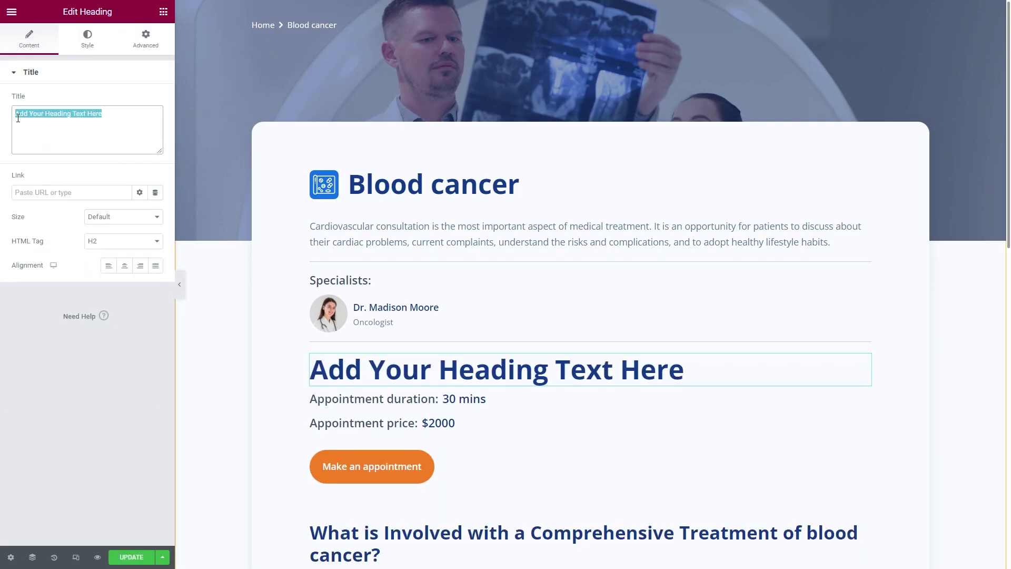
pyautogui.write('Appointment capacity:')
pyautogui.click(87, 39)
pyautogui.click(155, 126)
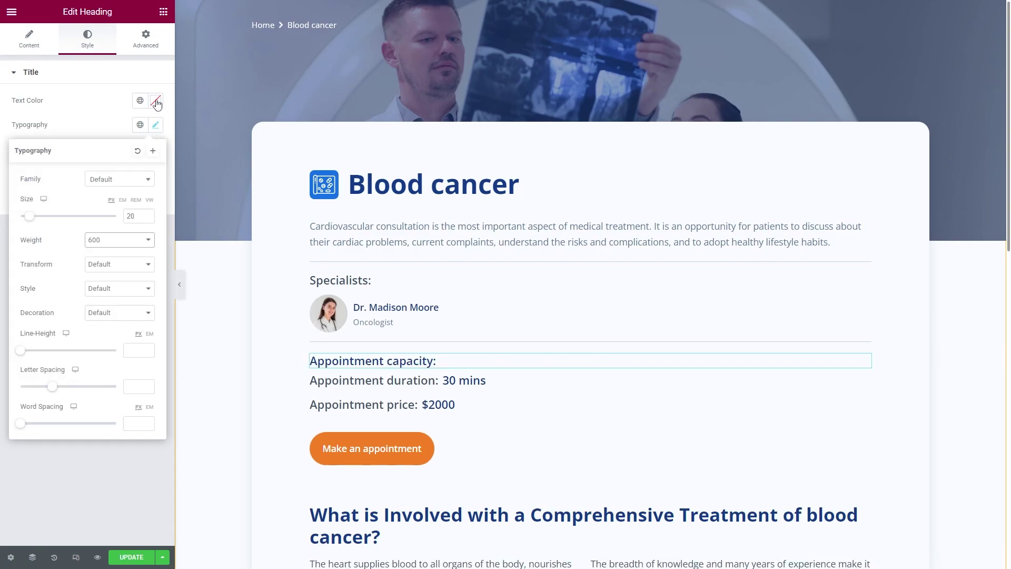
pyautogui.click(155, 100)
# - Place a Dynamic Field widget below the 'Appointment capacity:' heading
pyautogui.click(163, 11)
pyautogui.click(132, 58)
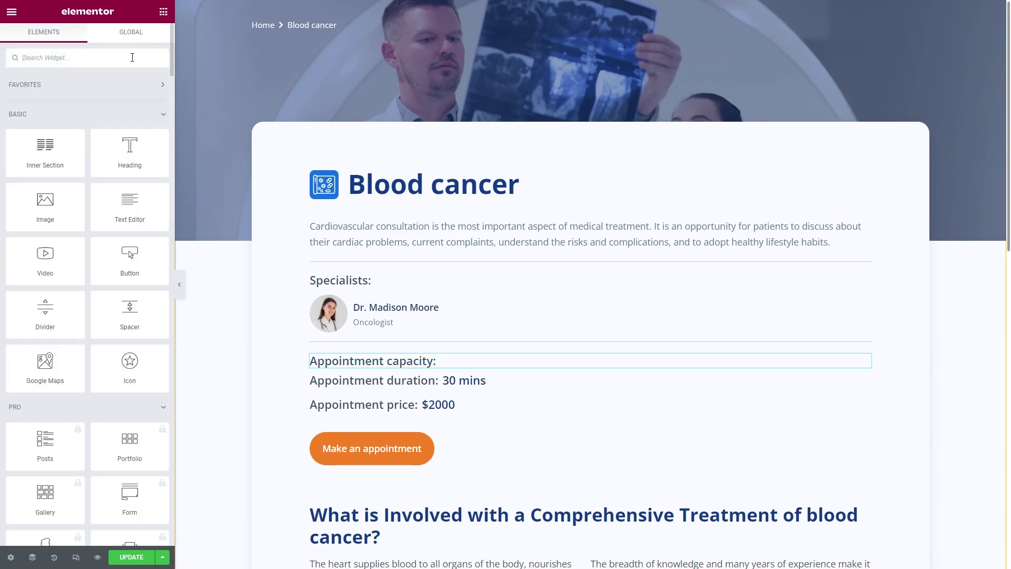
pyautogui.write('dynamic field')
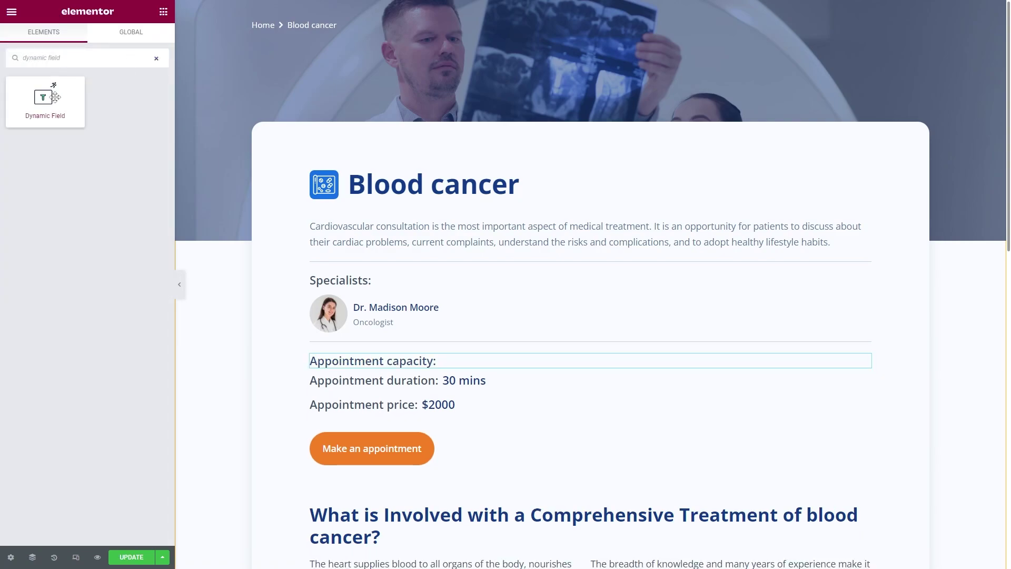
pyautogui.moveTo(42, 99); pyautogui.dragTo(373, 373)
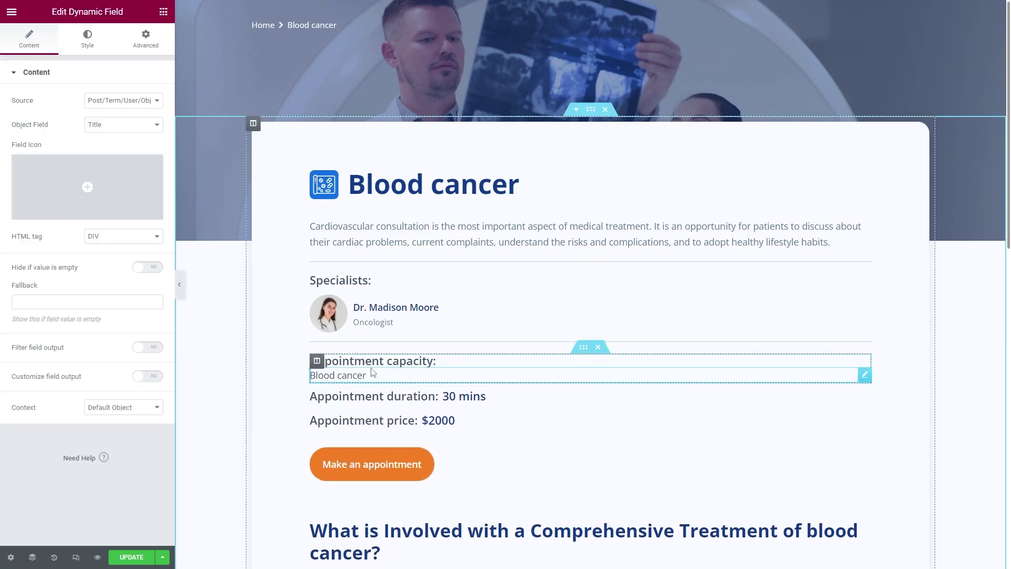
# - Set the Dynamic Field source to Meta Data with custom meta key jet_apb_post_meta
pyautogui.click(121, 98)
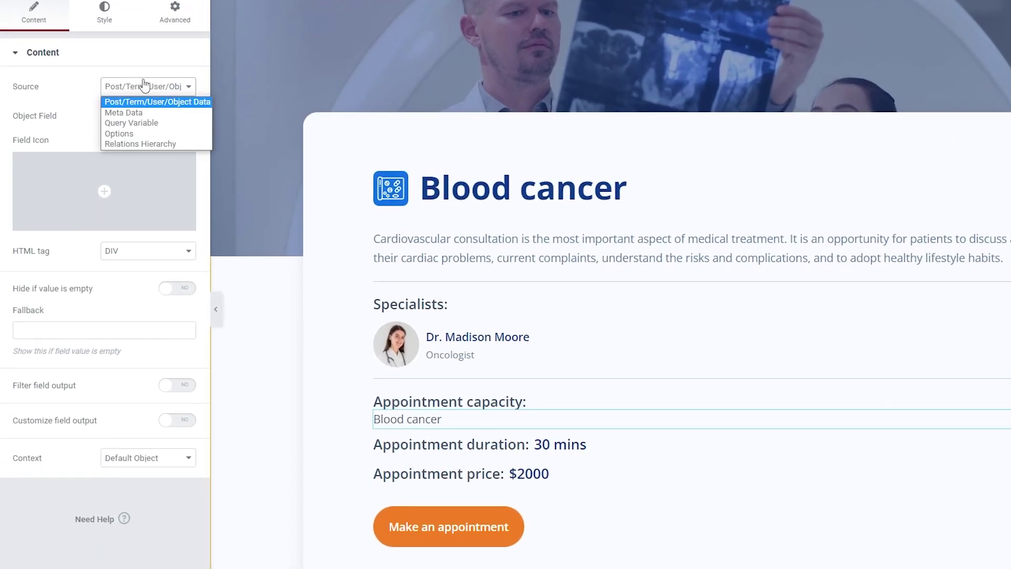
pyautogui.click(152, 114)
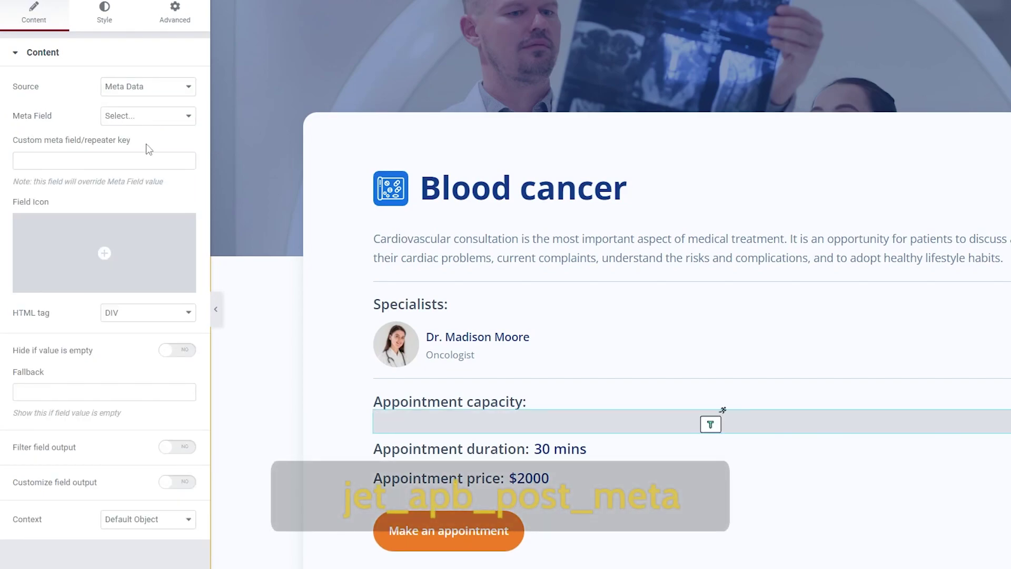
pyautogui.click(144, 160)
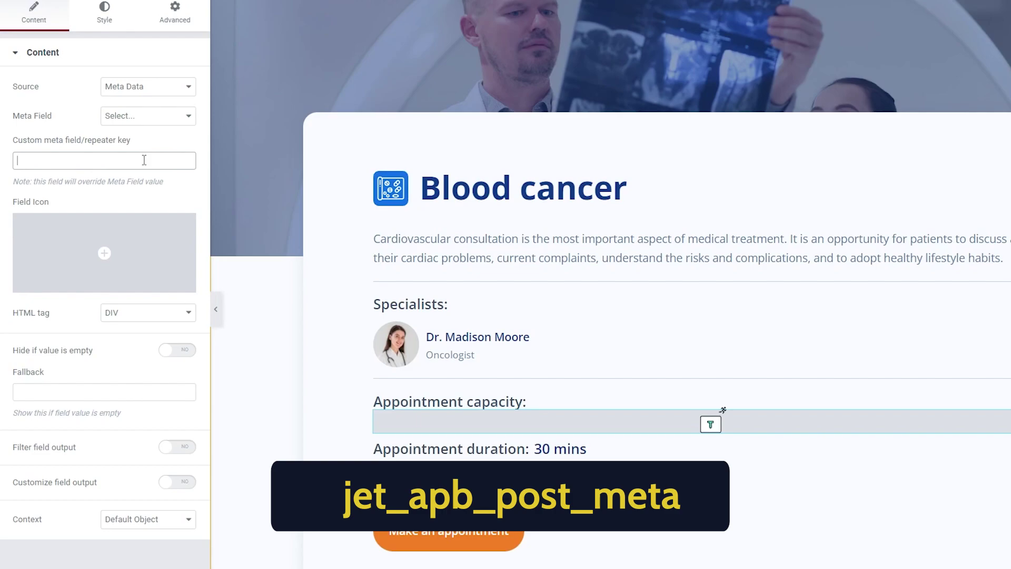
pyautogui.write('jet_apb')
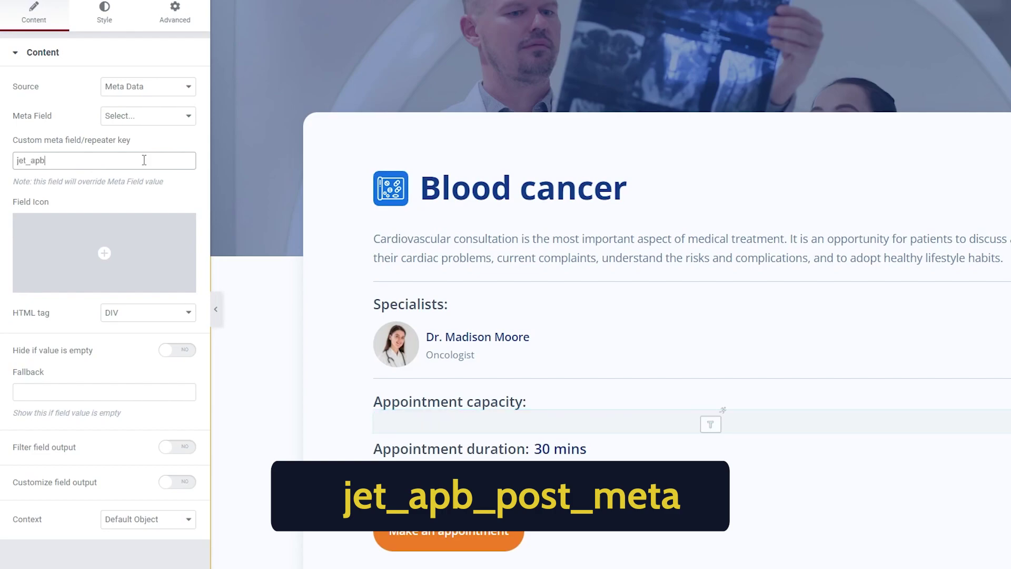
pyautogui.write('_post_meta')
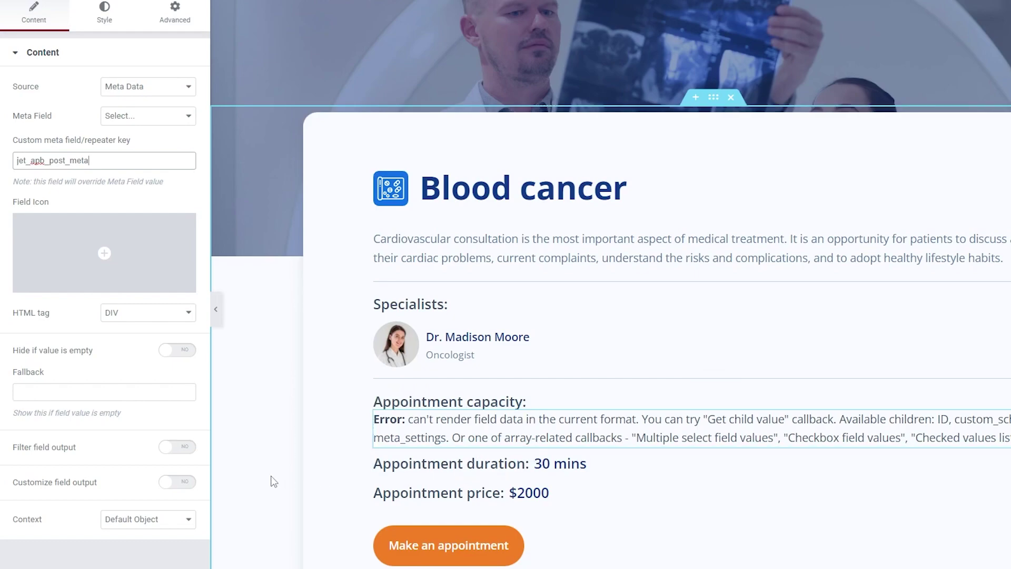
# - Filter the output with 'Get child element from object/array' using child item meta_settings/_app_capacity
pyautogui.click(179, 447)
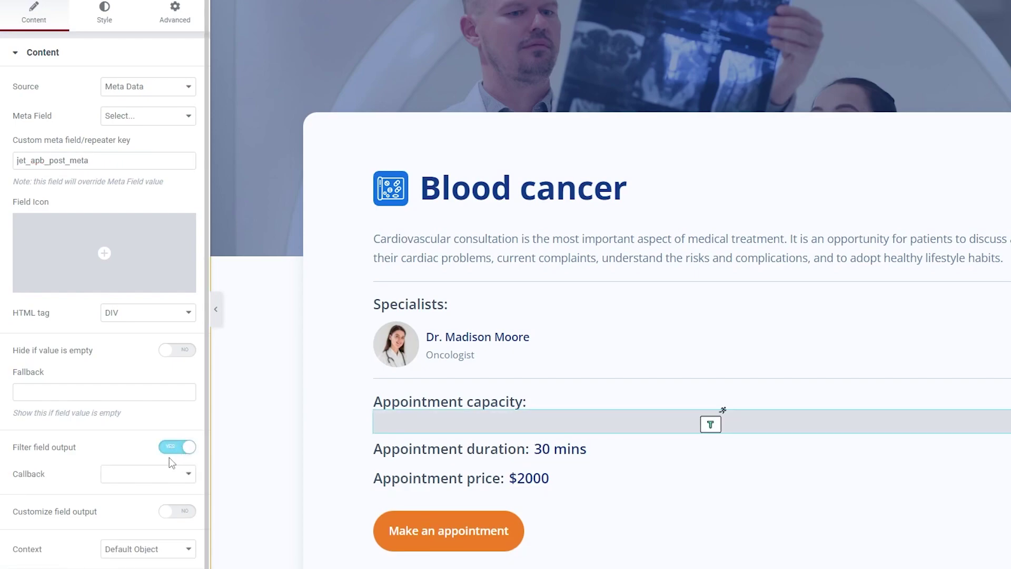
pyautogui.click(164, 475)
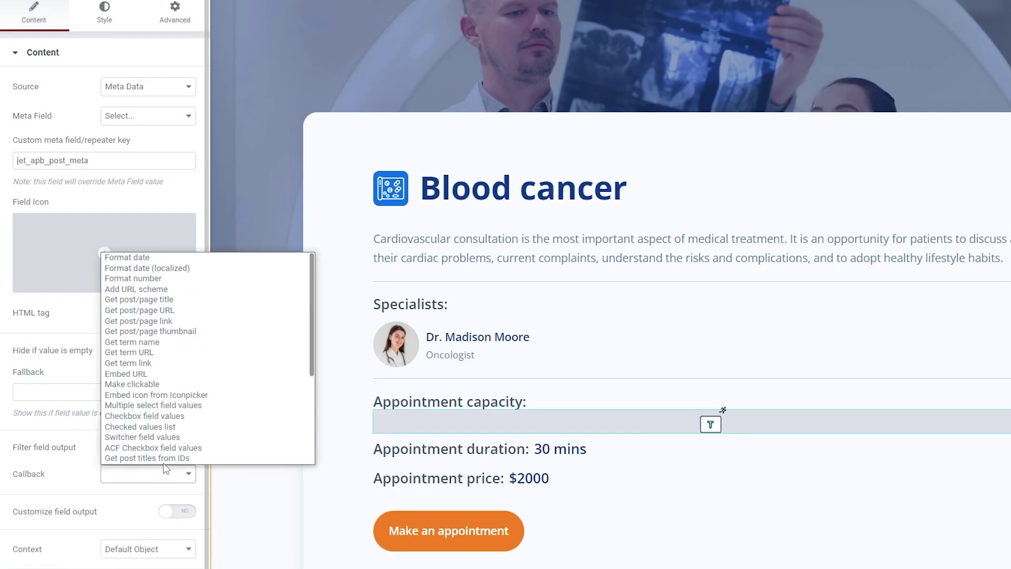
pyautogui.scroll(-3, 164, 445)
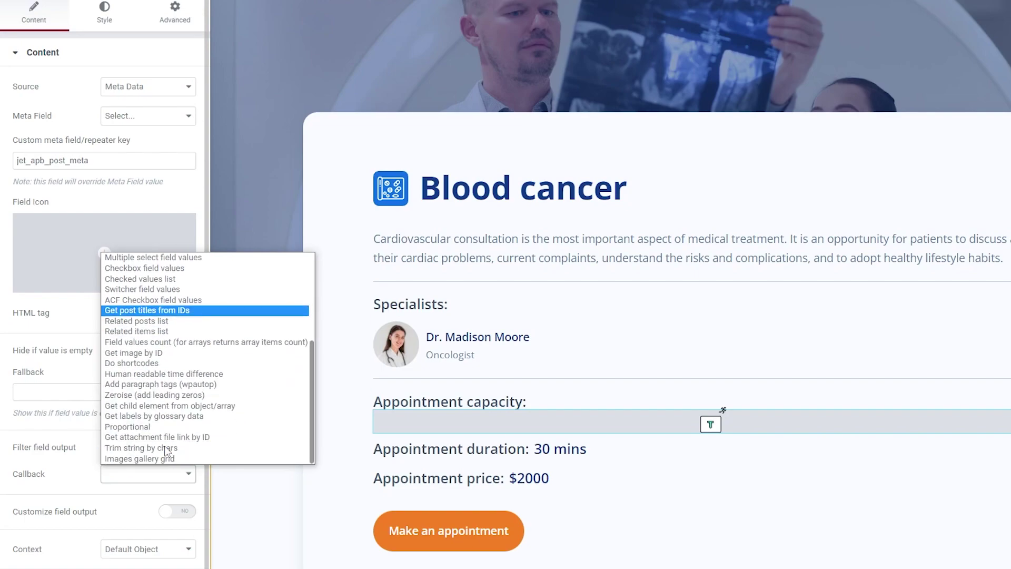
pyautogui.click(164, 406)
pyautogui.scroll(-2, 164, 405)
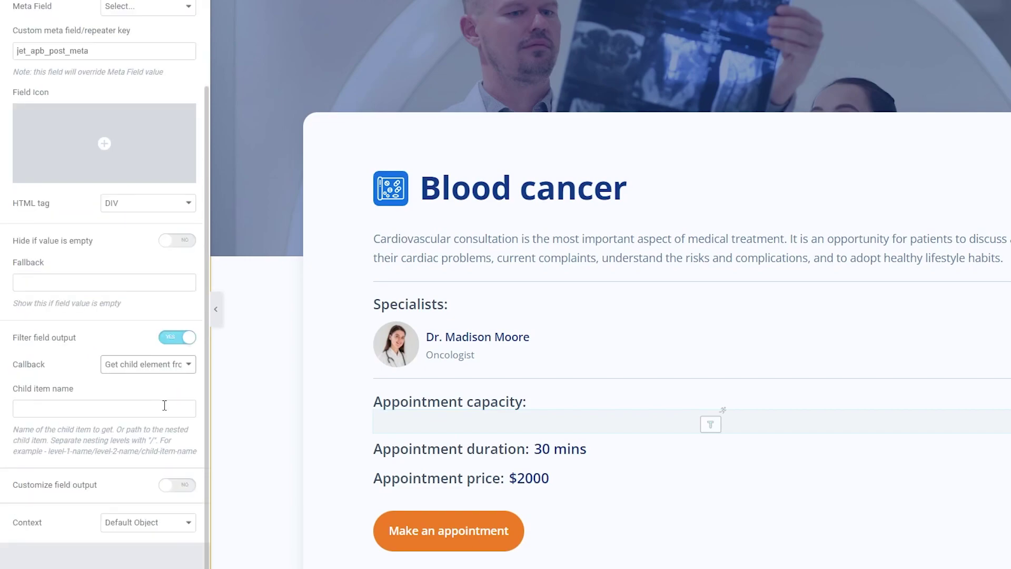
pyautogui.click(63, 407)
pyautogui.write('meta_settings/_app_capacity')
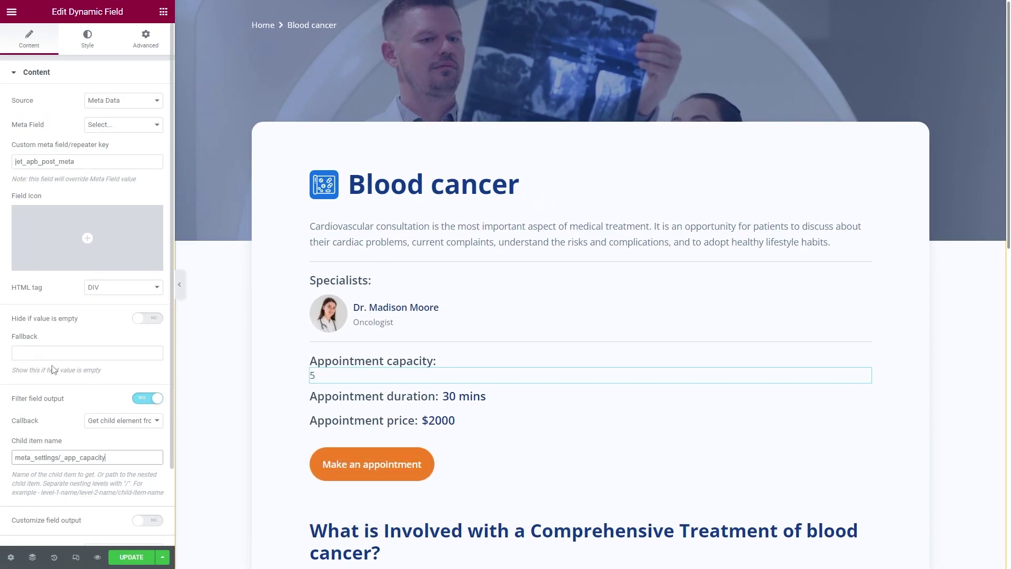
# - Open the Dynamic Field's Style settings
pyautogui.click(88, 53)
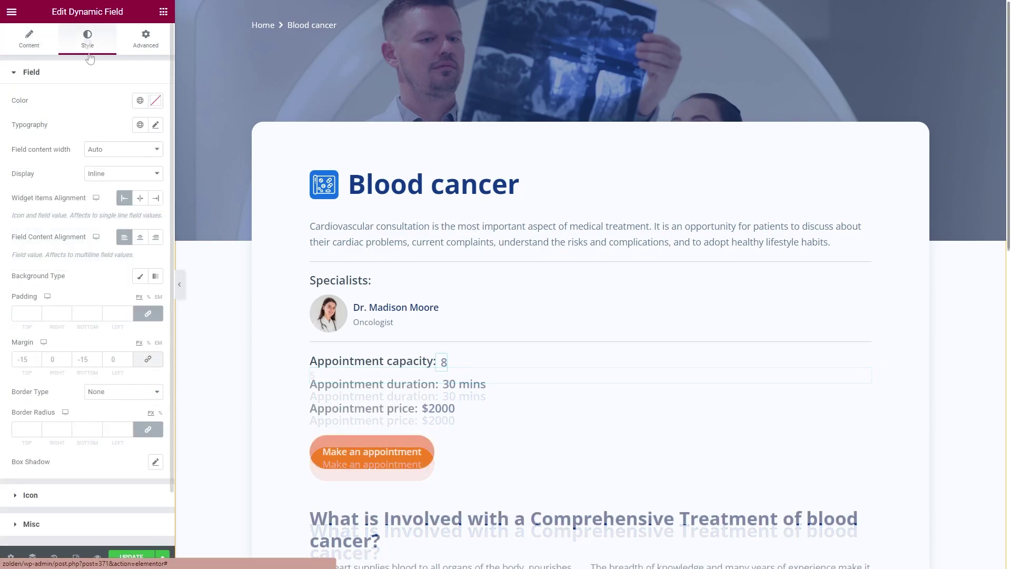